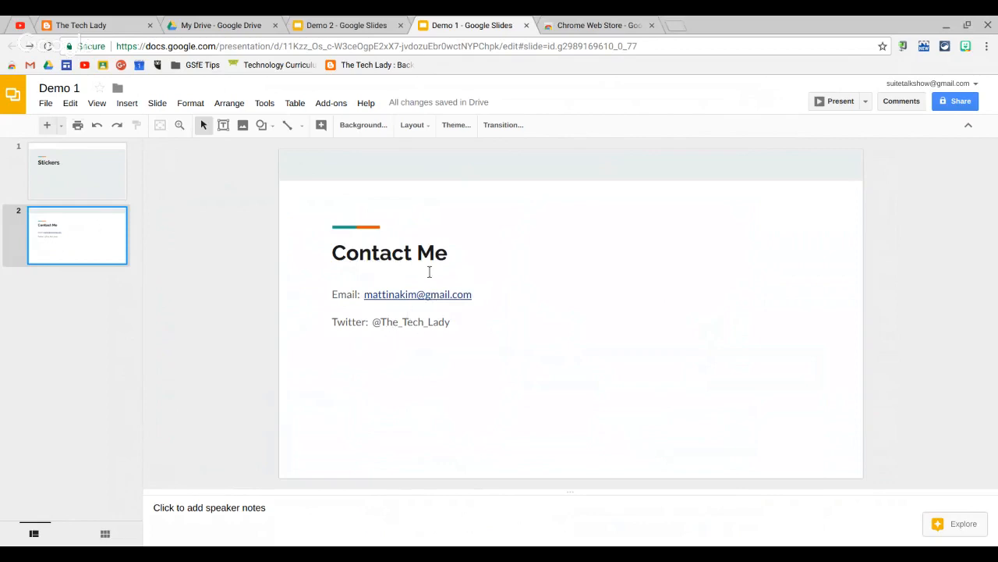
Copy the Contact Me slide from Demo 1 and paste it after the title slide in Demo 2 as a linked slide.
left_click(355, 25)
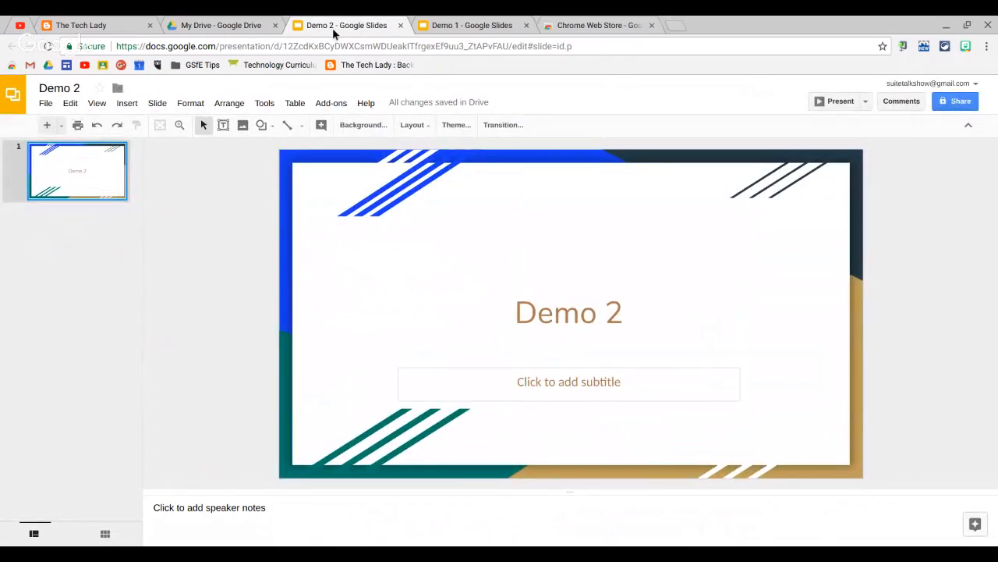
left_click(469, 27)
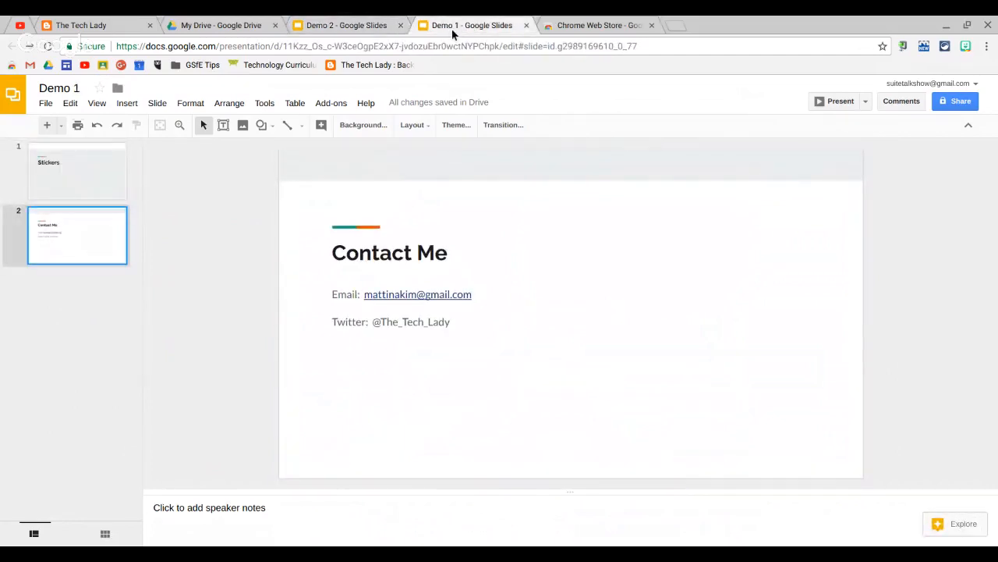
right_click(78, 231)
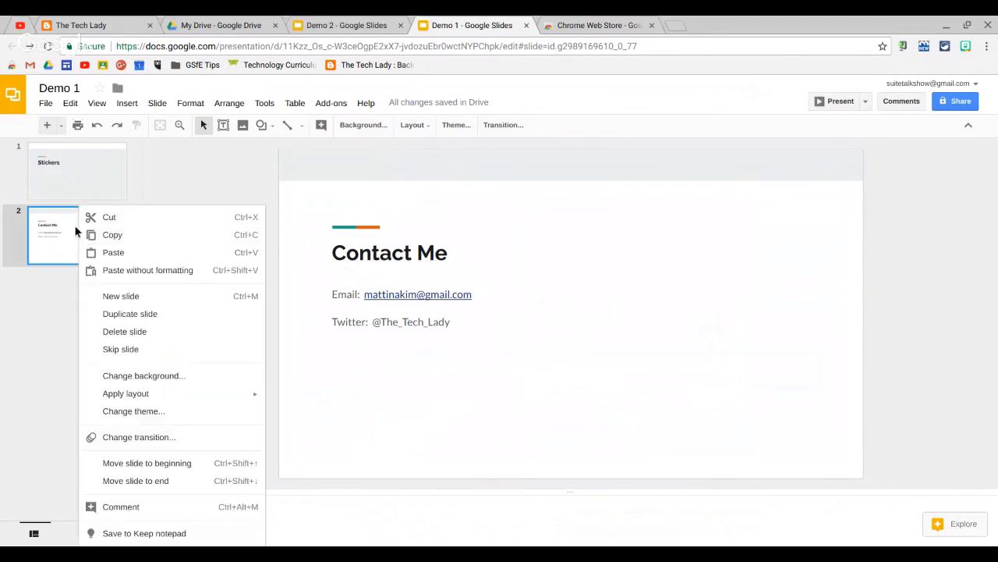
left_click(119, 238)
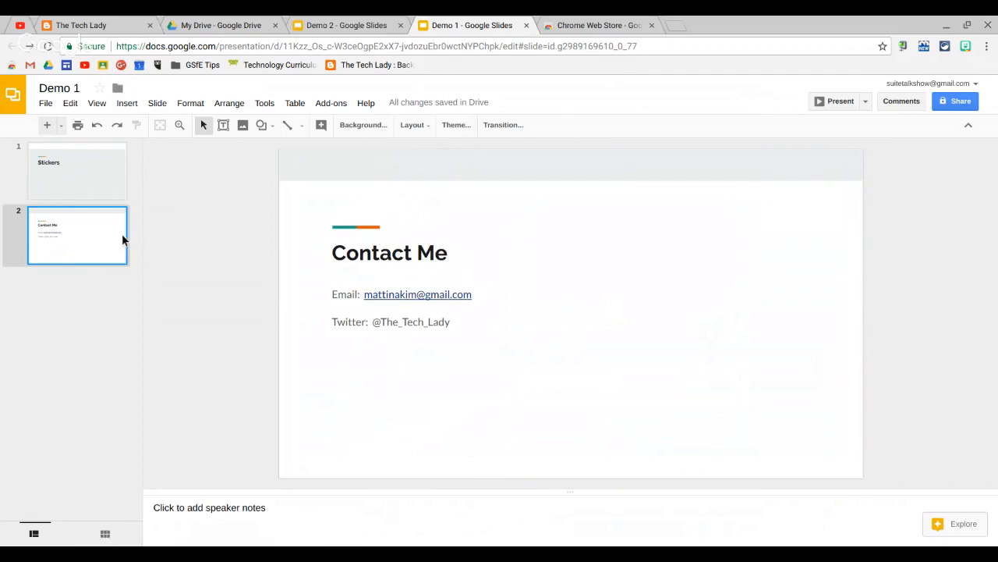
left_click(327, 30)
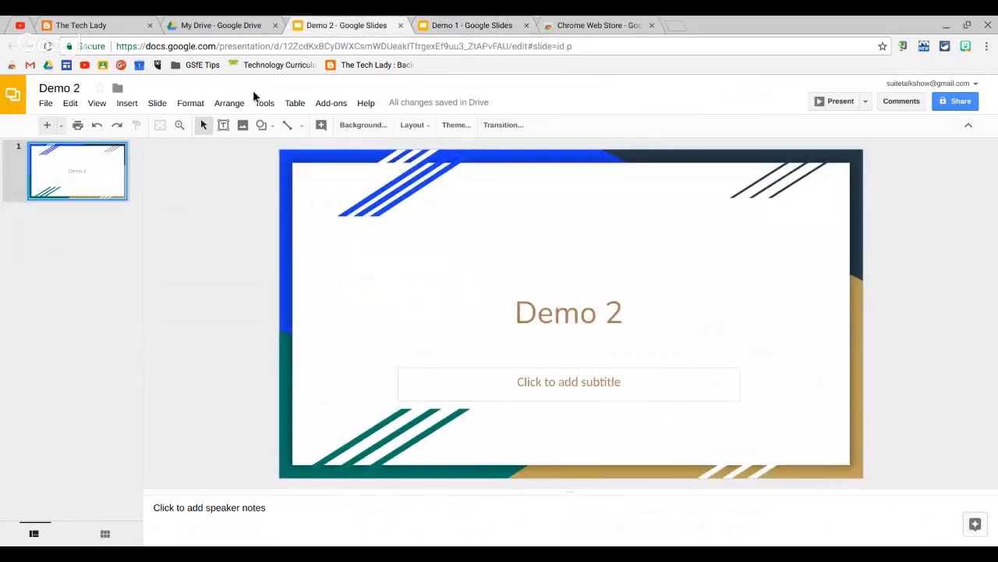
right_click(99, 184)
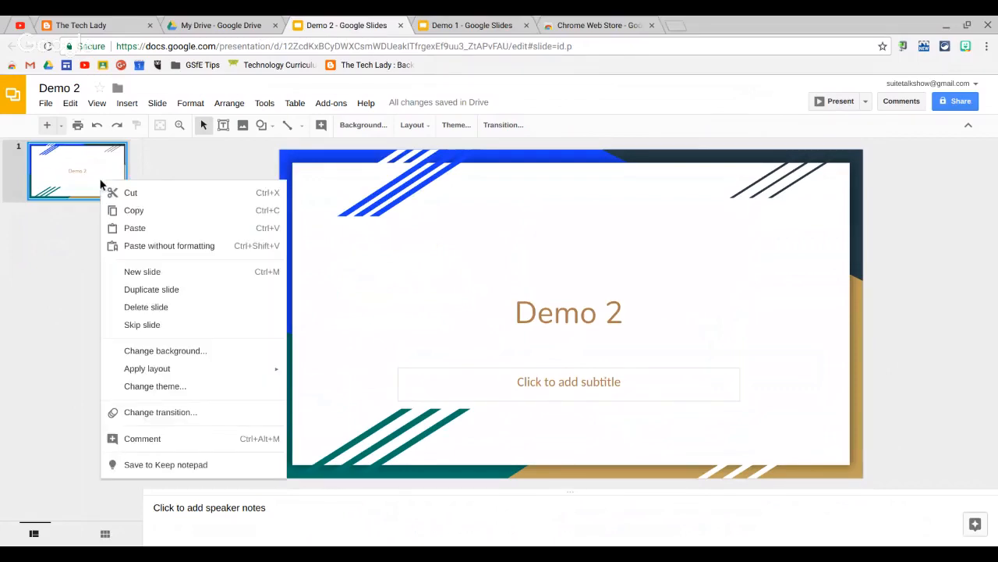
left_click(130, 229)
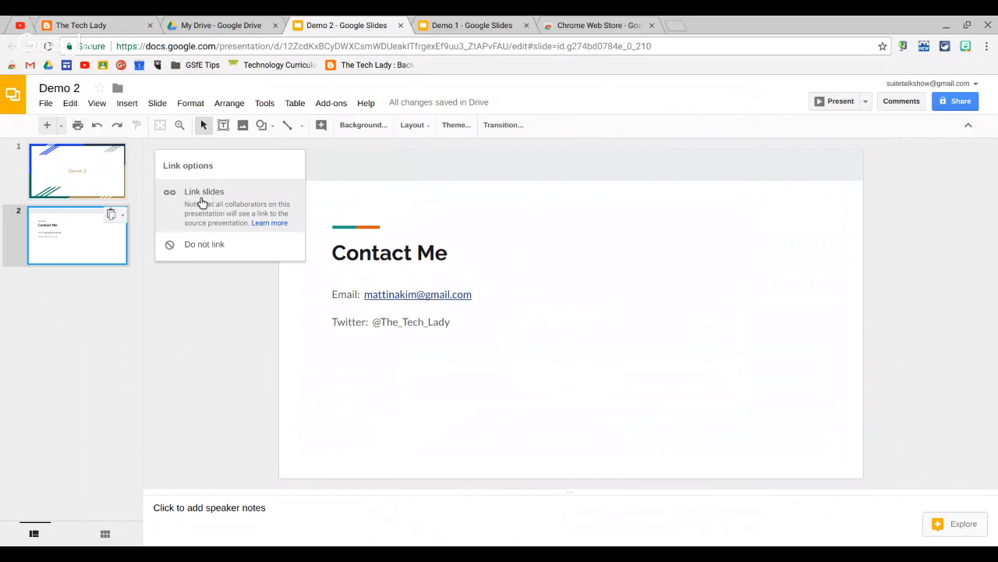
left_click(201, 203)
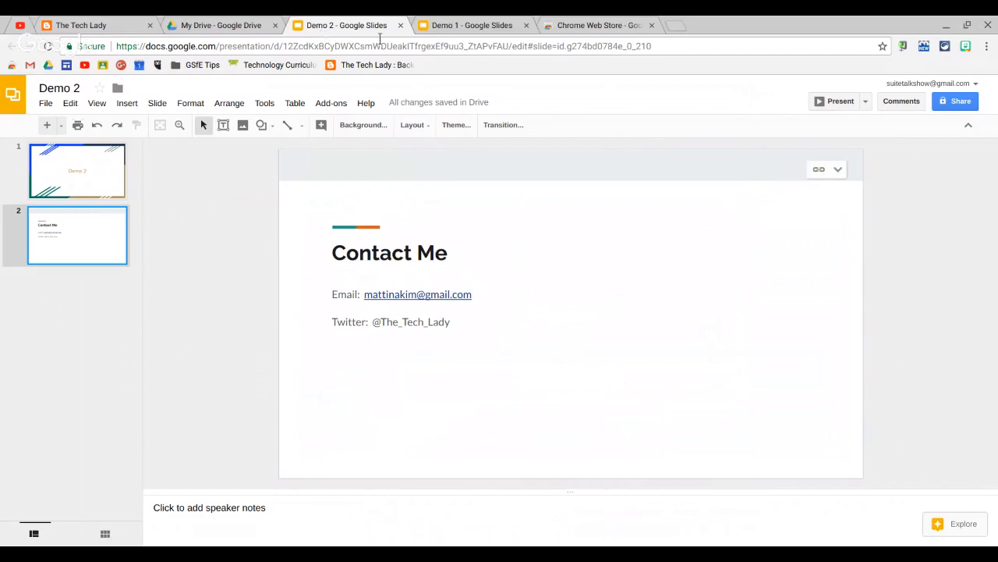
Add the line "The Tech Lady Express" below the Twitter line on Demo 1's Contact Me slide.
left_click(447, 26)
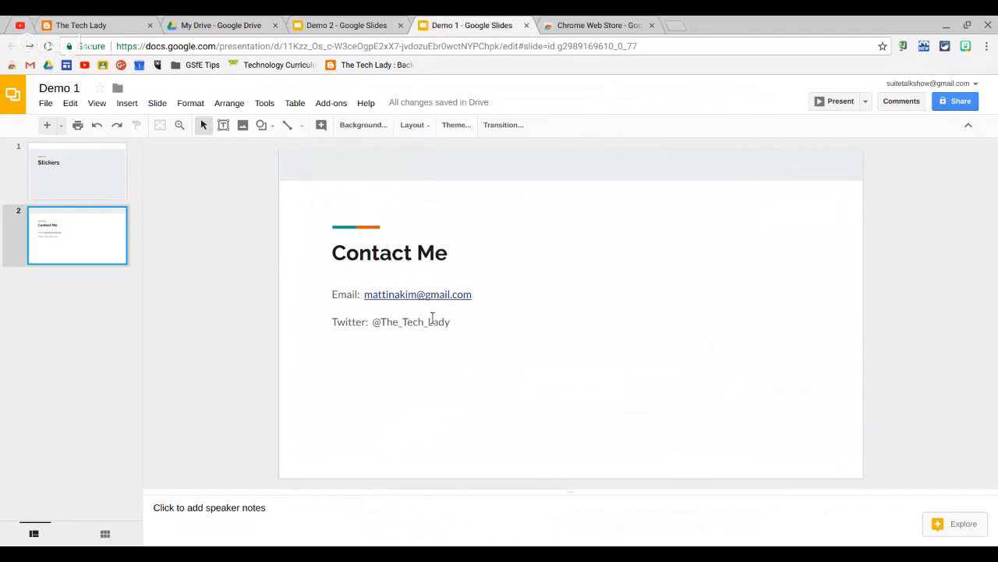
double_click(455, 321)
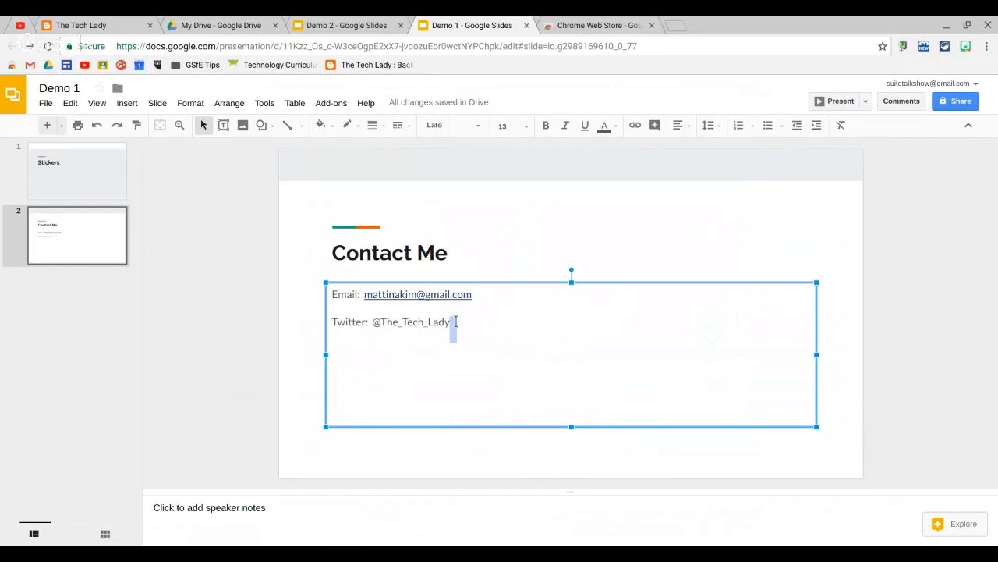
key("Return")
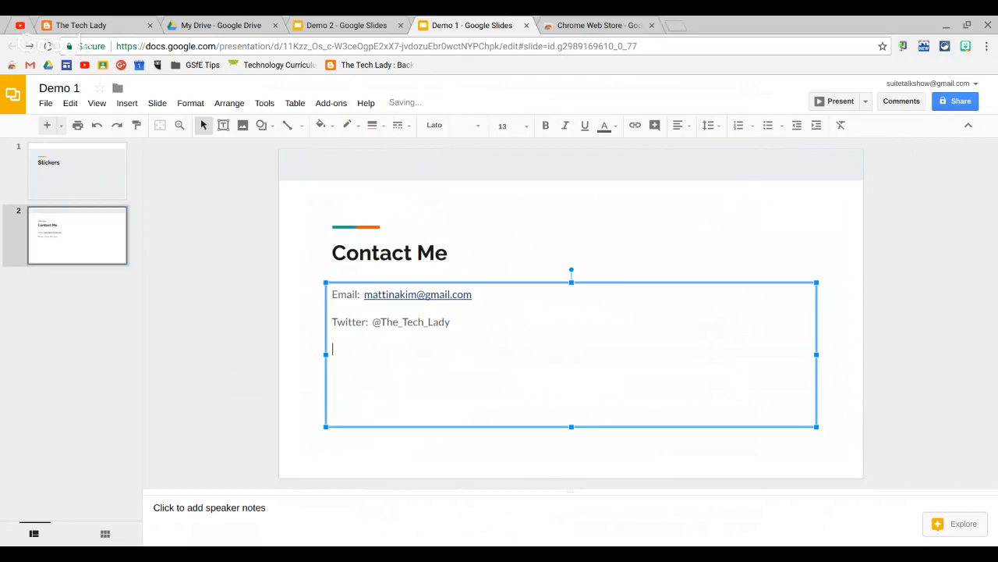
type("The Tech Lady Express")
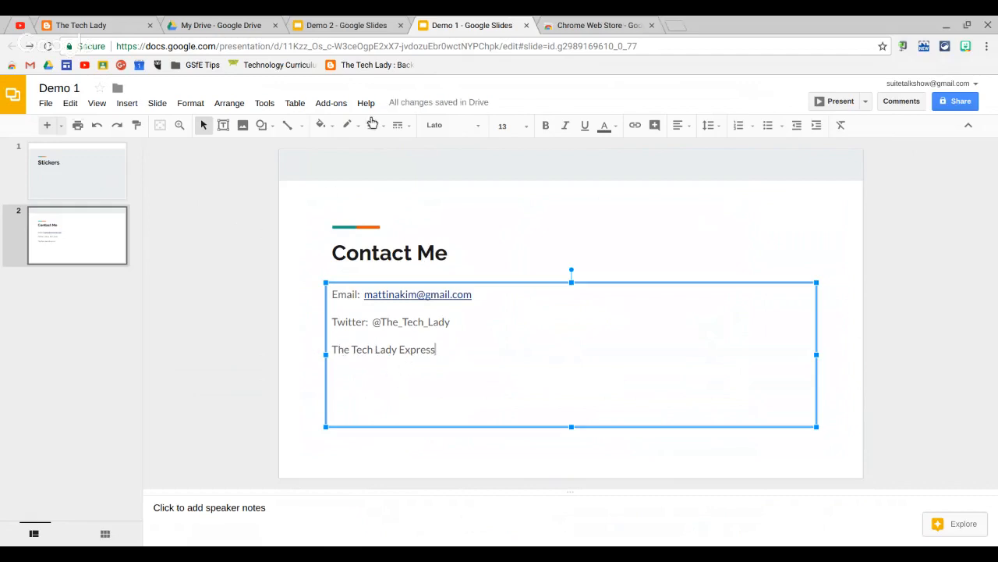
Update the linked Contact Me slide in Demo 2 from its source presentation.
left_click(349, 25)
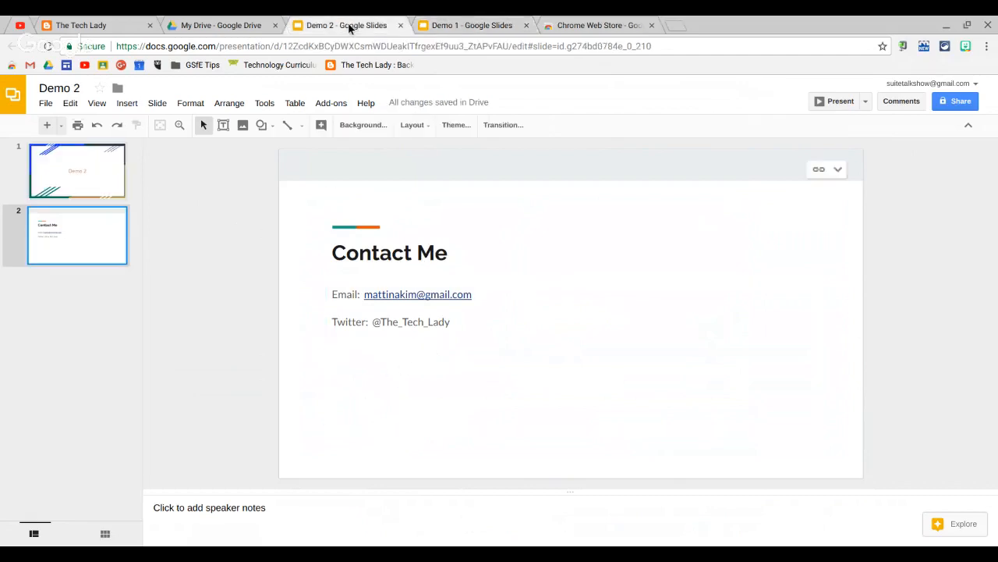
left_click(819, 170)
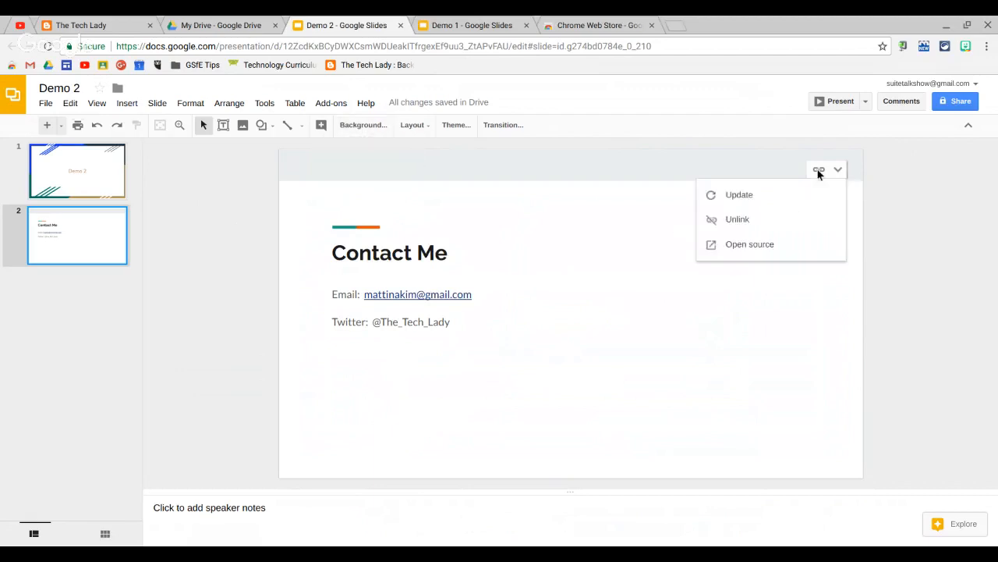
left_click(761, 197)
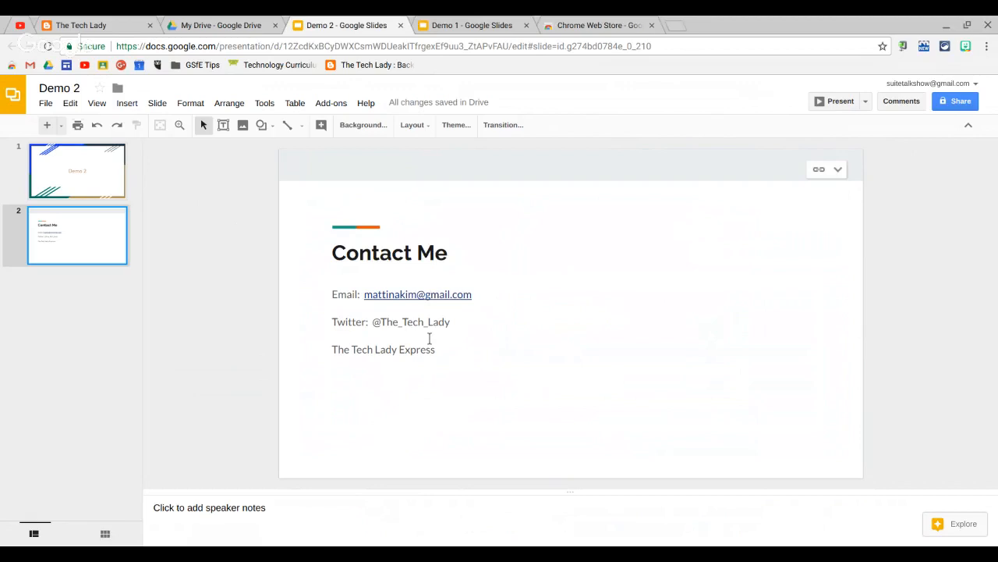
Go to the Stickers slide in Demo 1 and compare the presentation's grid view with its filmstrip view.
left_click(474, 25)
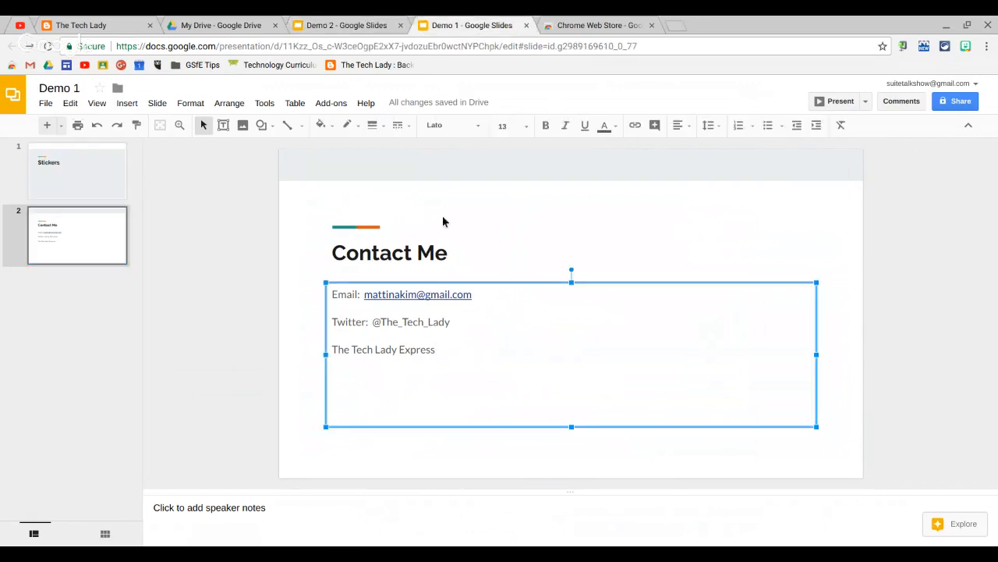
left_click(90, 167)
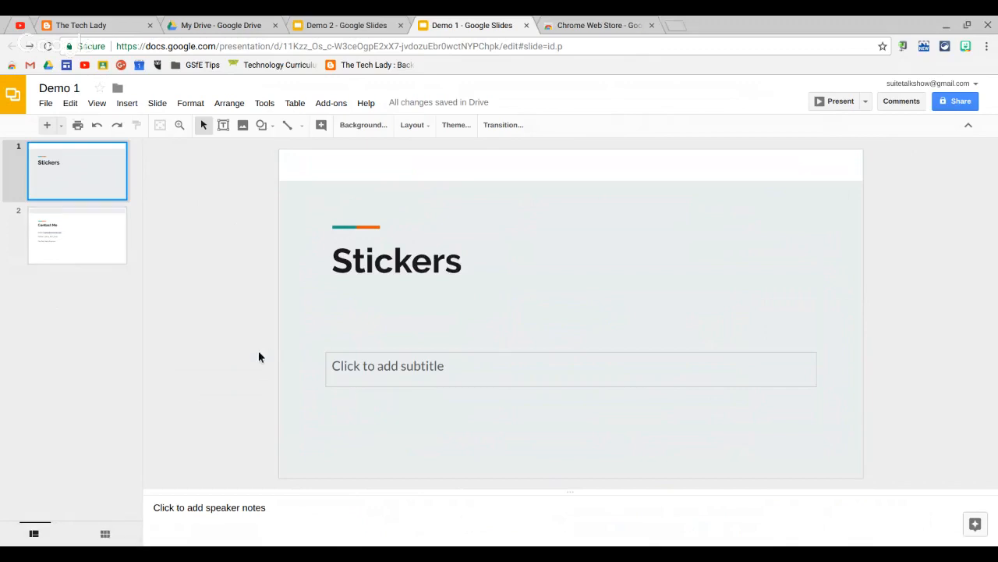
left_click(115, 537)
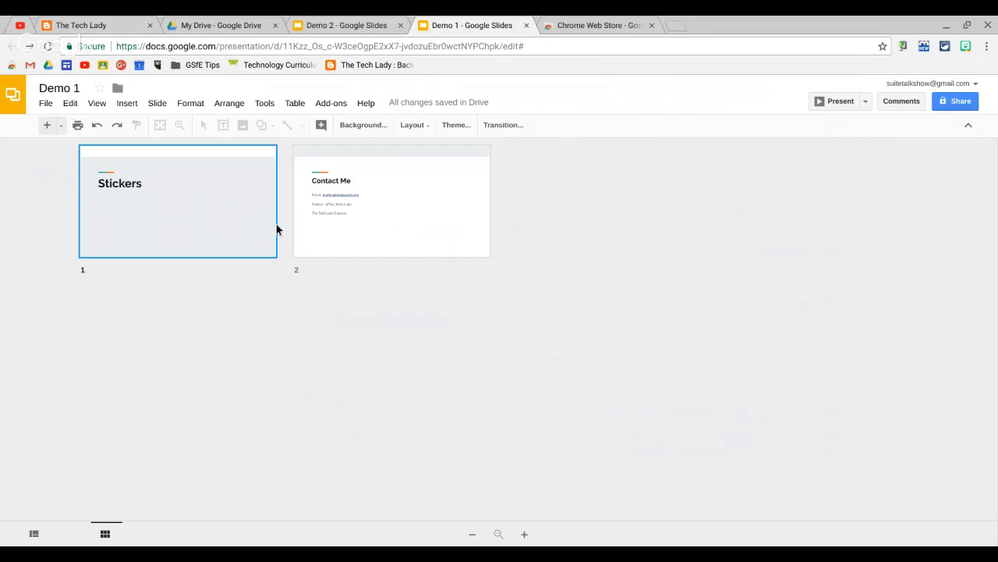
left_click(34, 536)
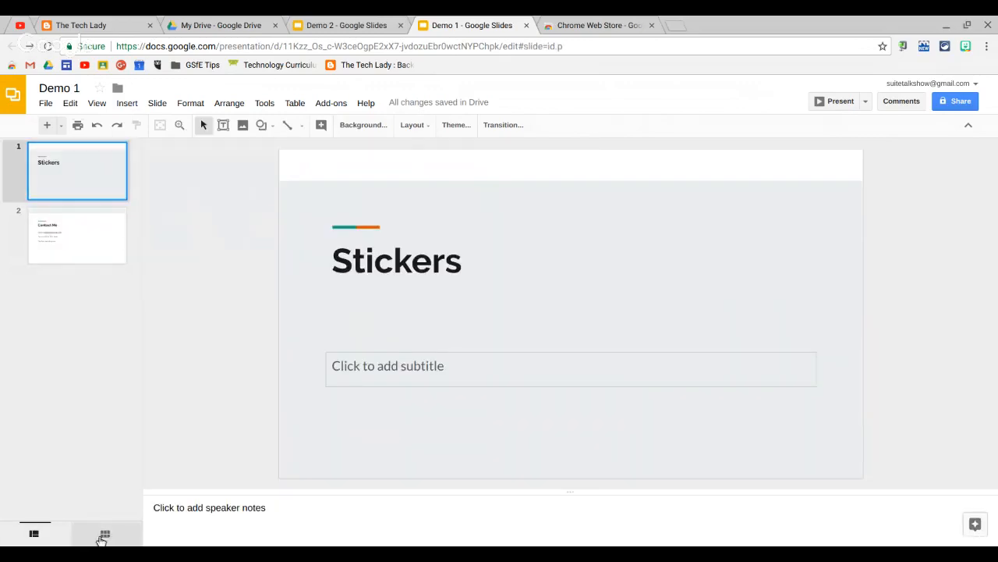
left_click(95, 535)
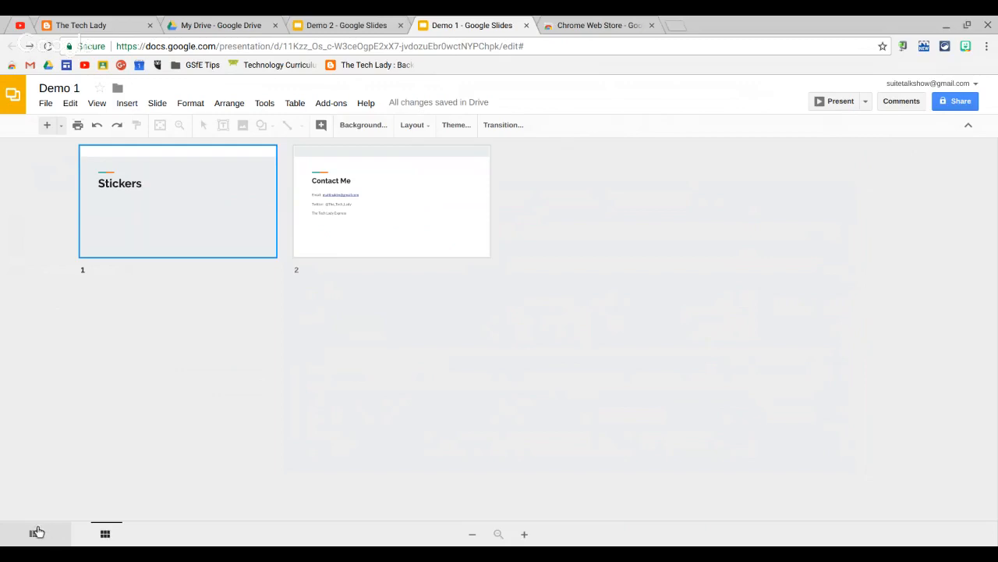
left_click(35, 533)
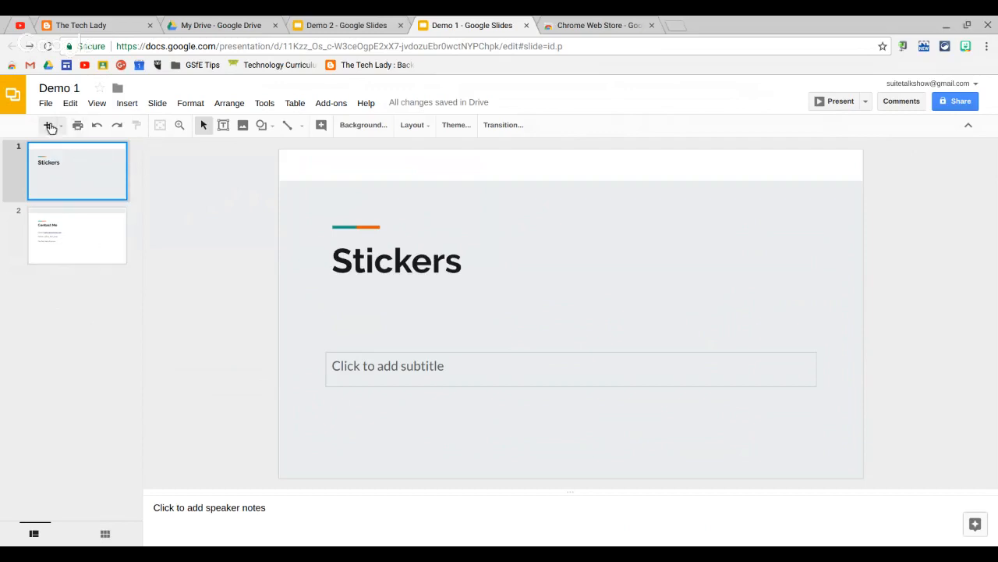
Add a new slide after the Stickers slide and apply the Title only layout to it.
key("ctrl+m")
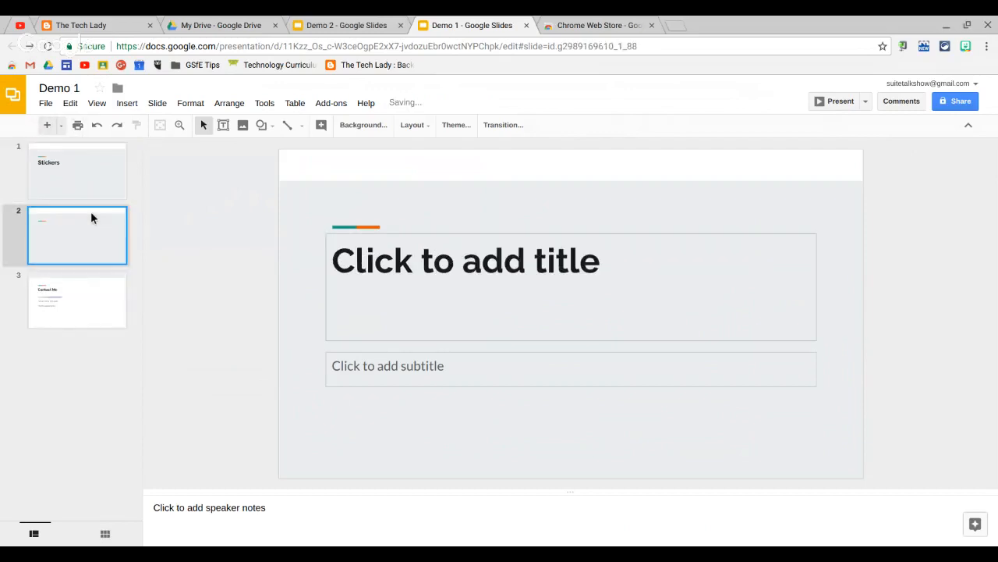
left_click(164, 101)
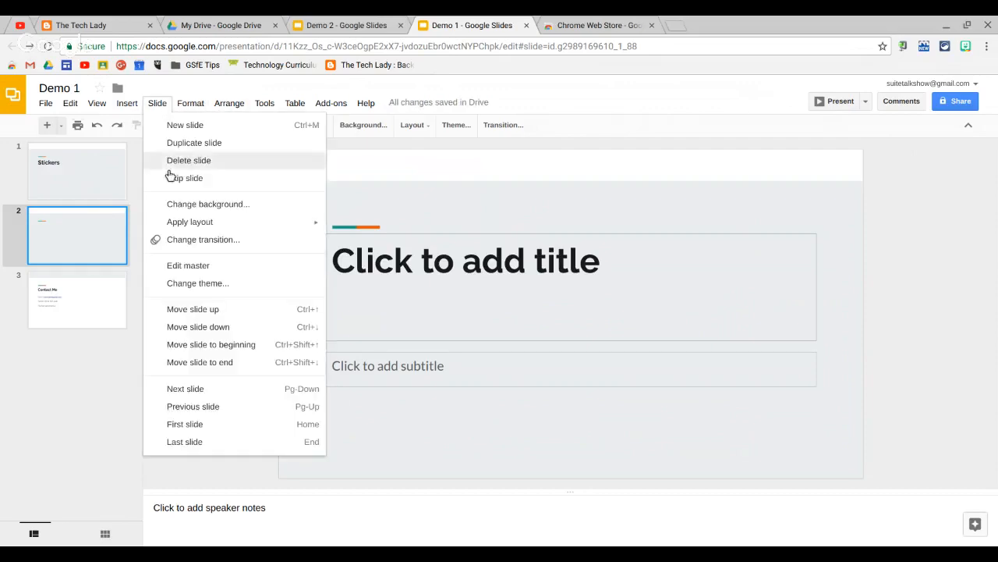
mouse_move(178, 223)
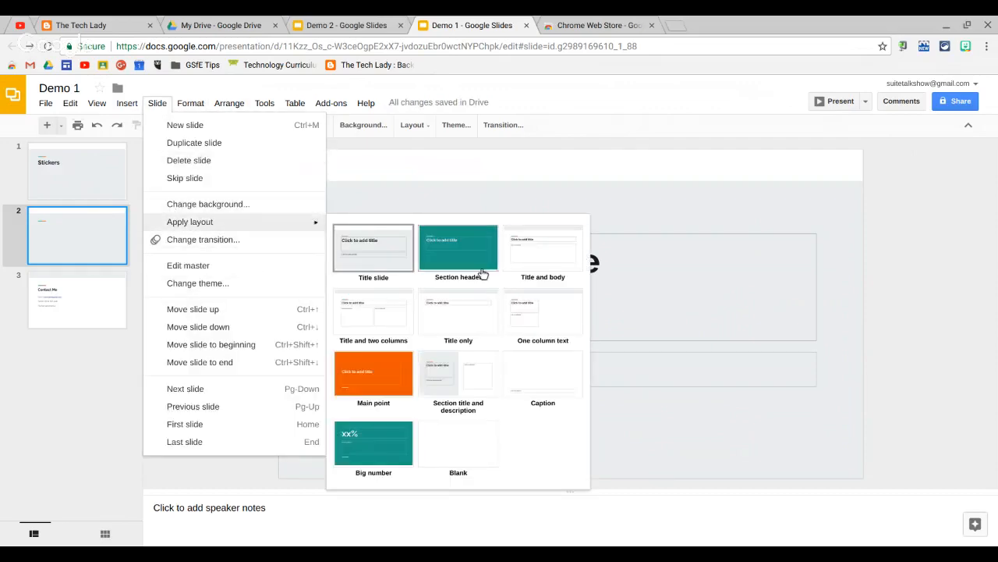
left_click(450, 313)
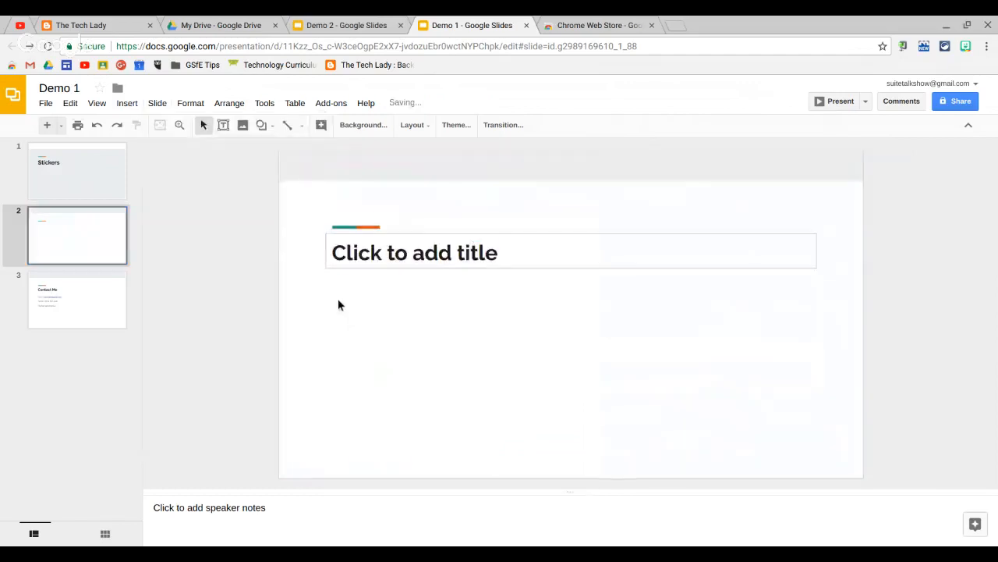
Change the layout of the new second slide to Blank.
left_click(160, 103)
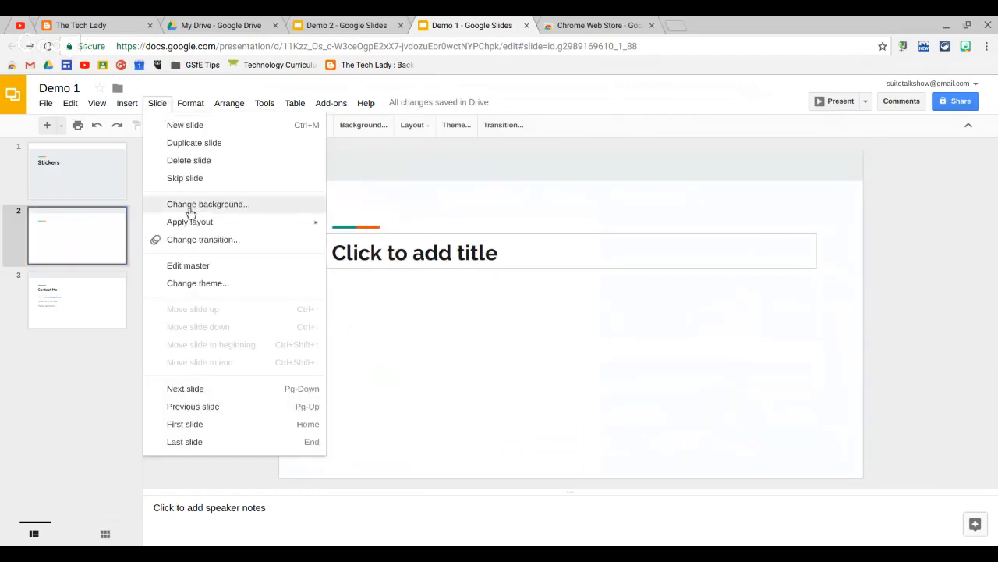
mouse_move(187, 223)
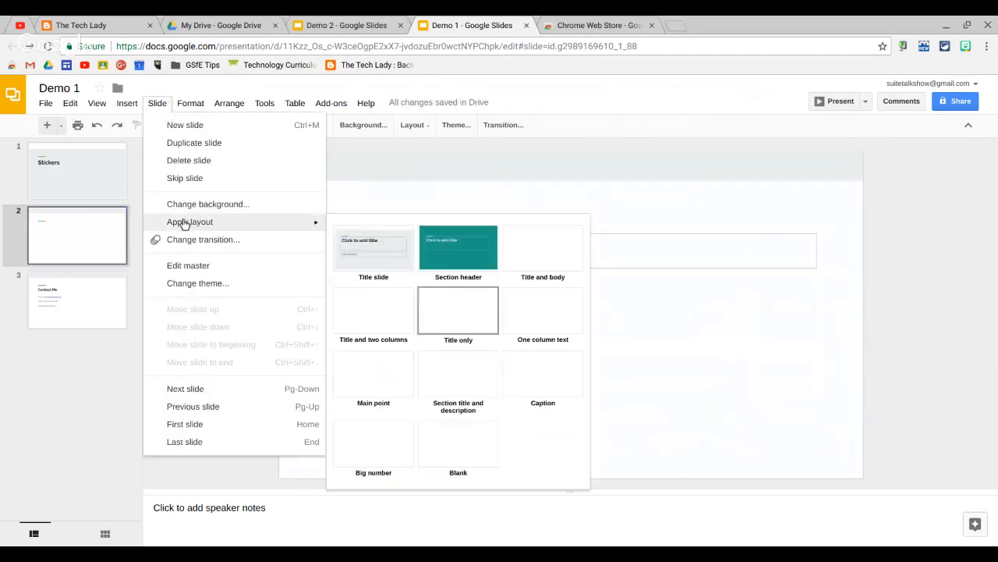
left_click(446, 448)
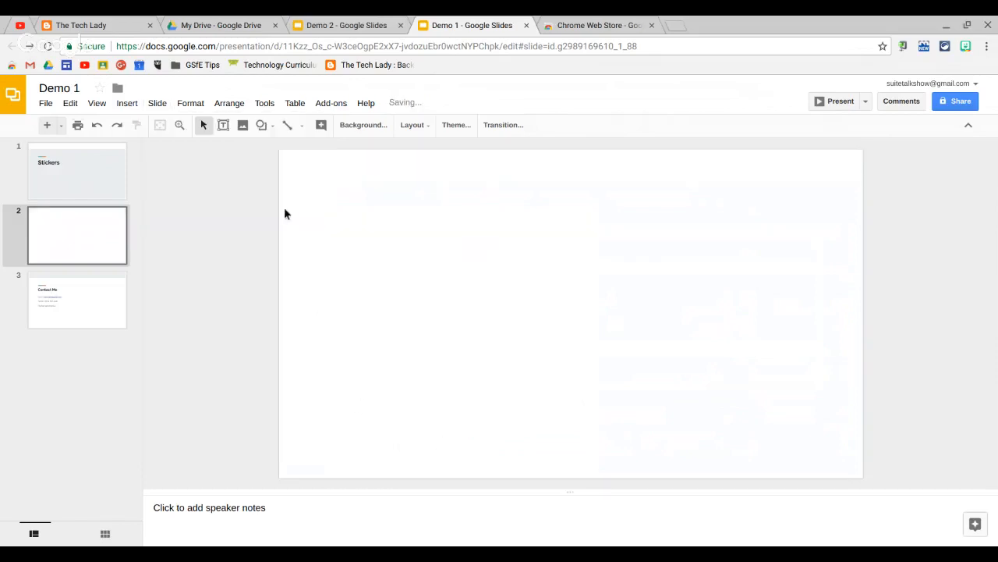
Insert a Hierarchy diagram with 4 levels in the red boxed style on the blank second slide.
left_click(127, 105)
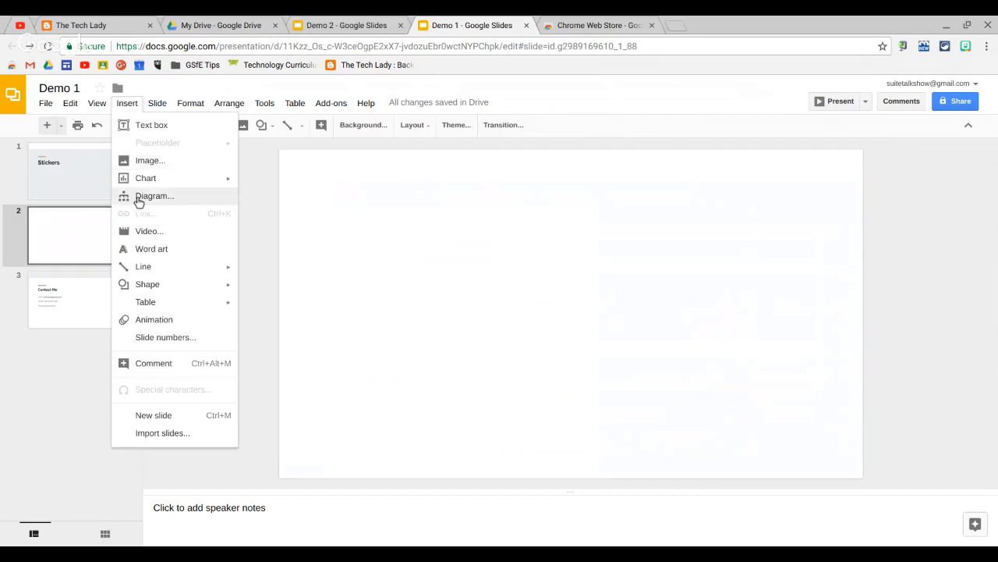
left_click(140, 196)
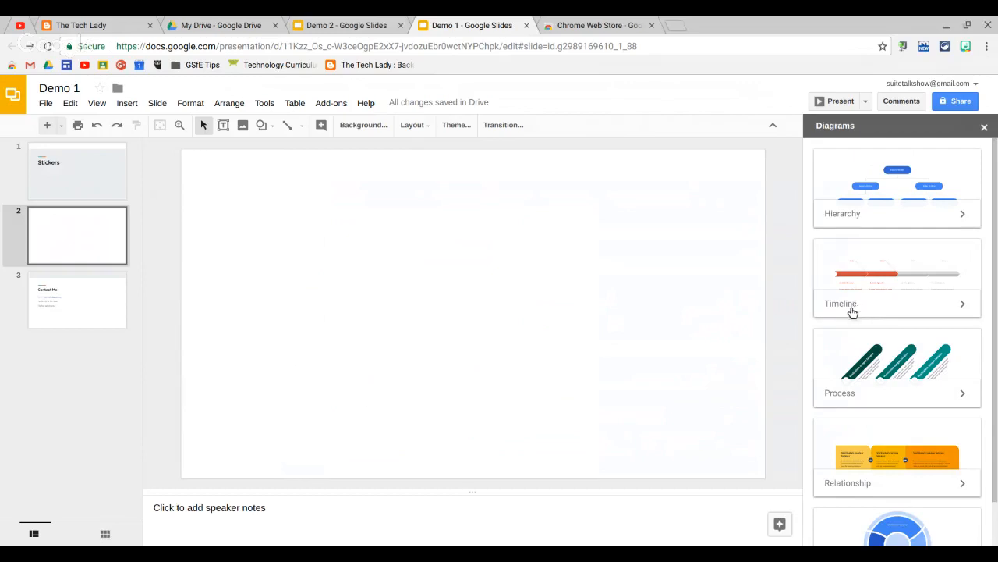
scroll(866, 390, "down", 2)
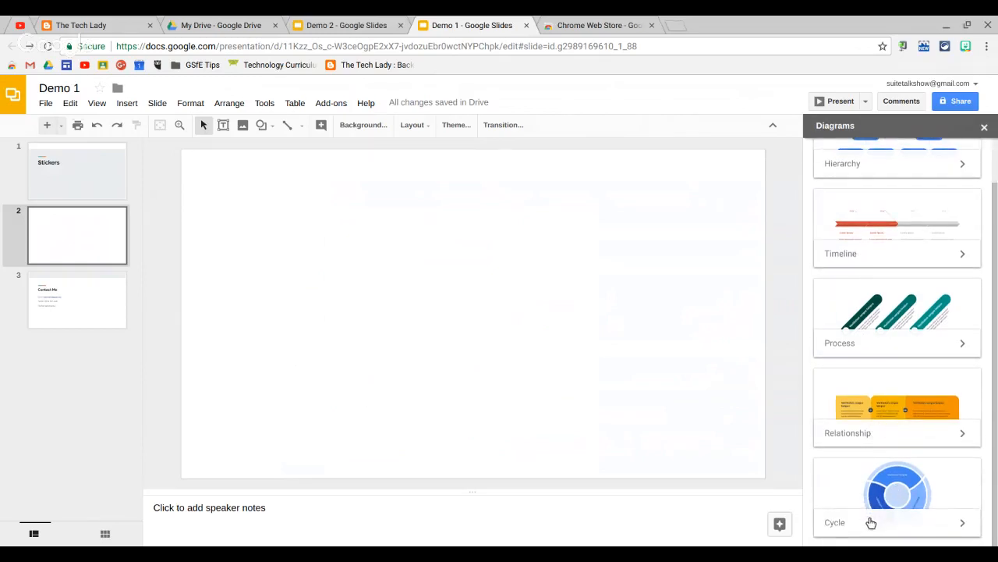
scroll(893, 406, "up", 1)
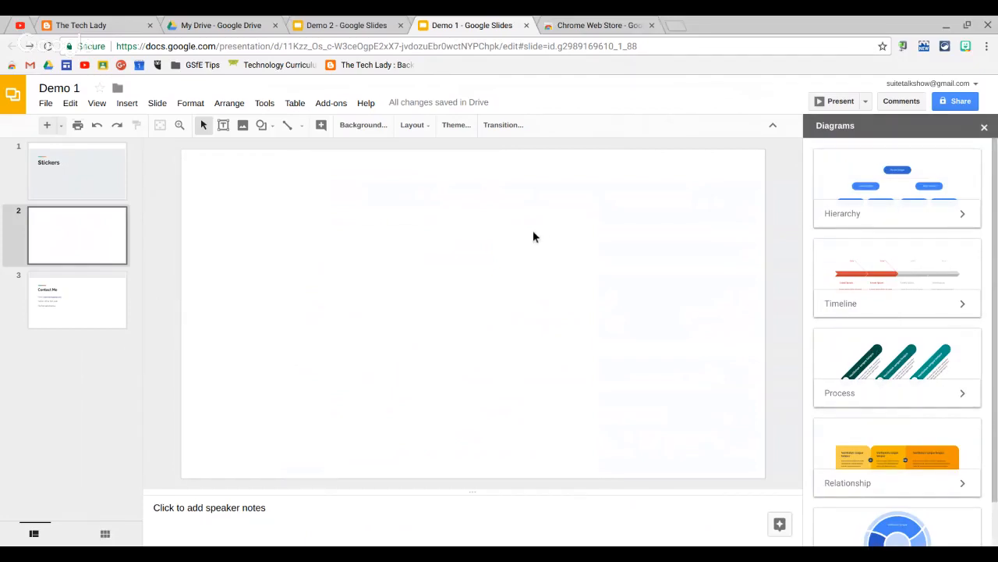
left_click(875, 216)
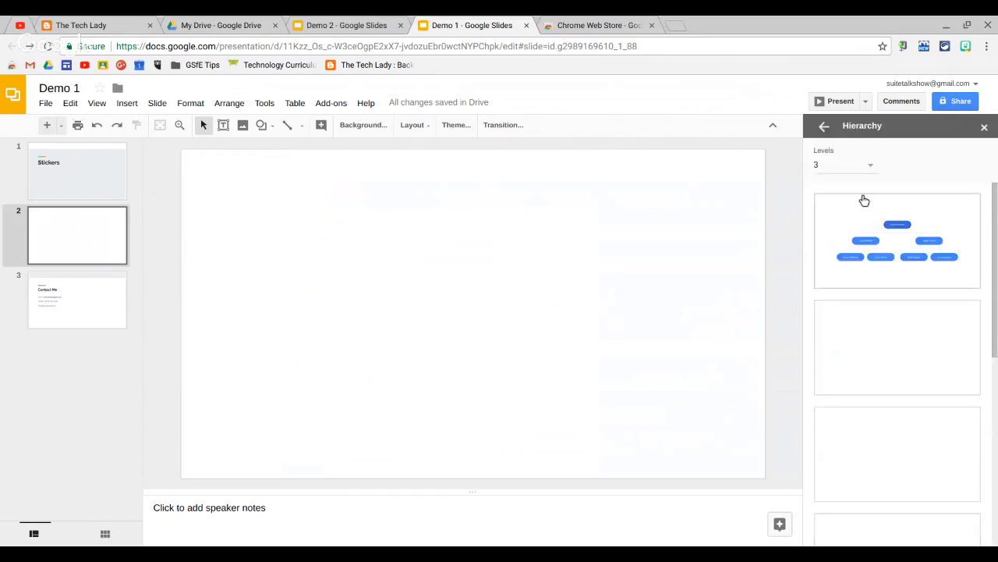
left_click(863, 165)
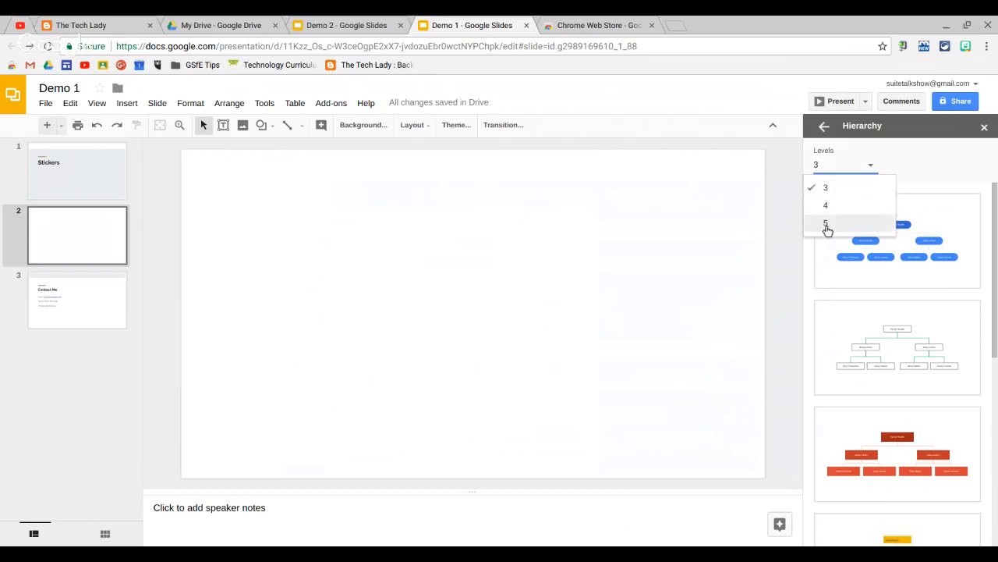
left_click(835, 211)
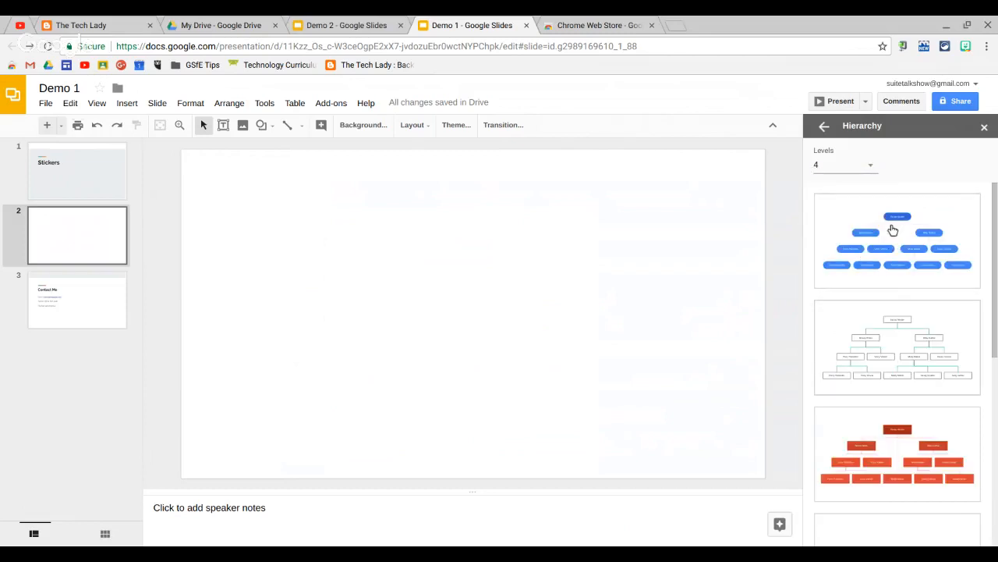
scroll(886, 310, "down", 5)
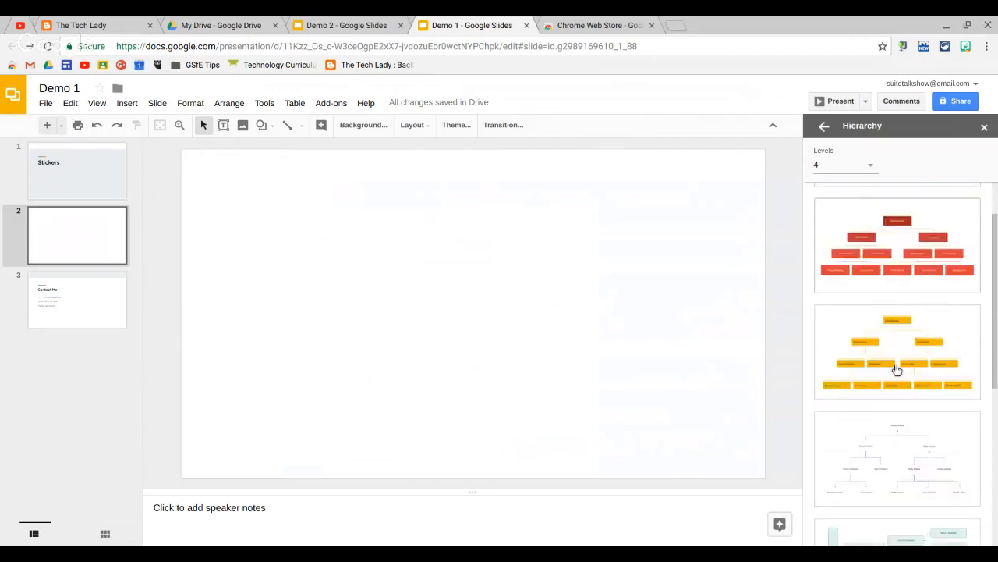
scroll(899, 360, "down", 3)
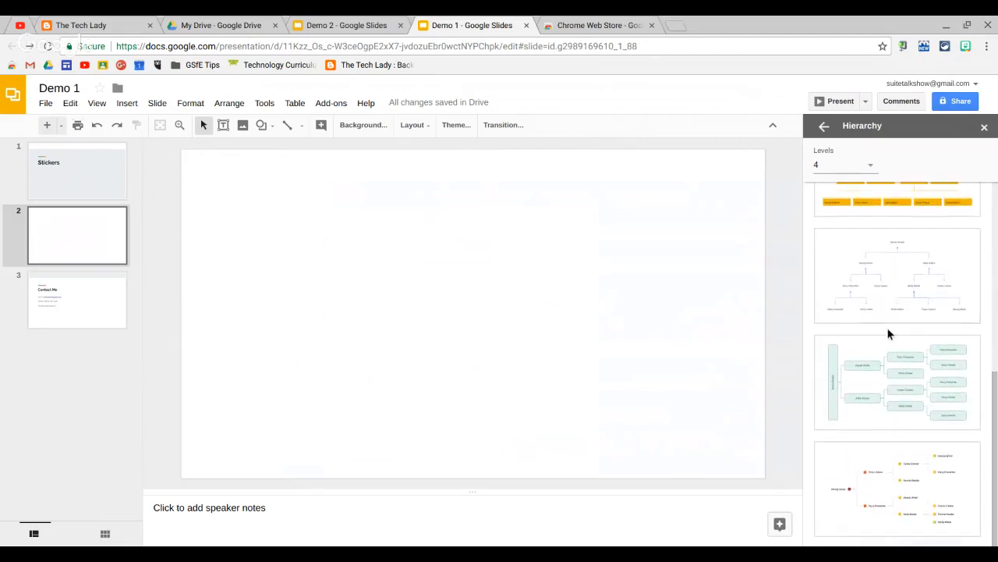
scroll(883, 322, "up", 3)
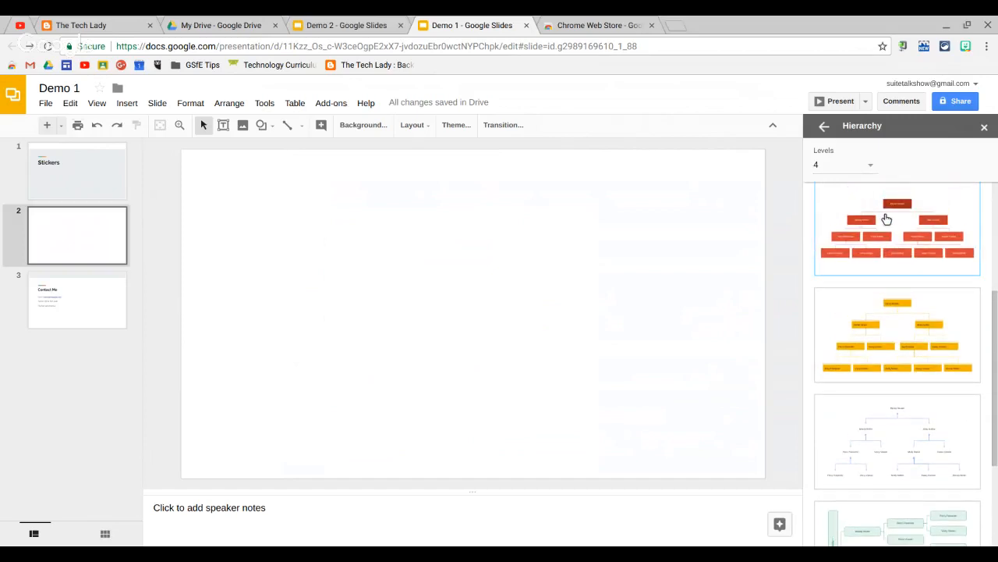
left_click(886, 222)
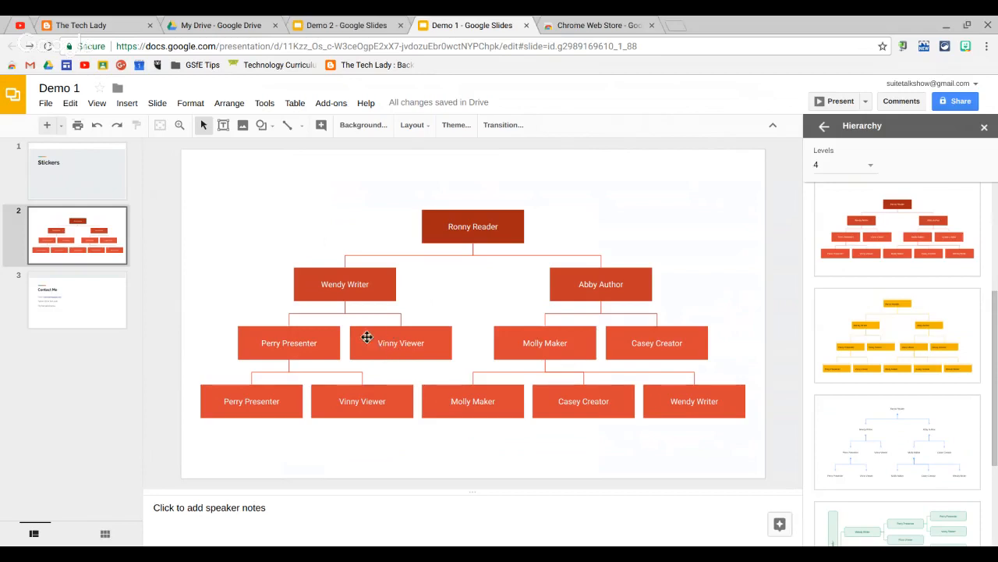
Add a blank slide after the hierarchy diagram and insert the 3-step Cycle diagram with yellow and orange overlapping circles.
left_click(47, 127)
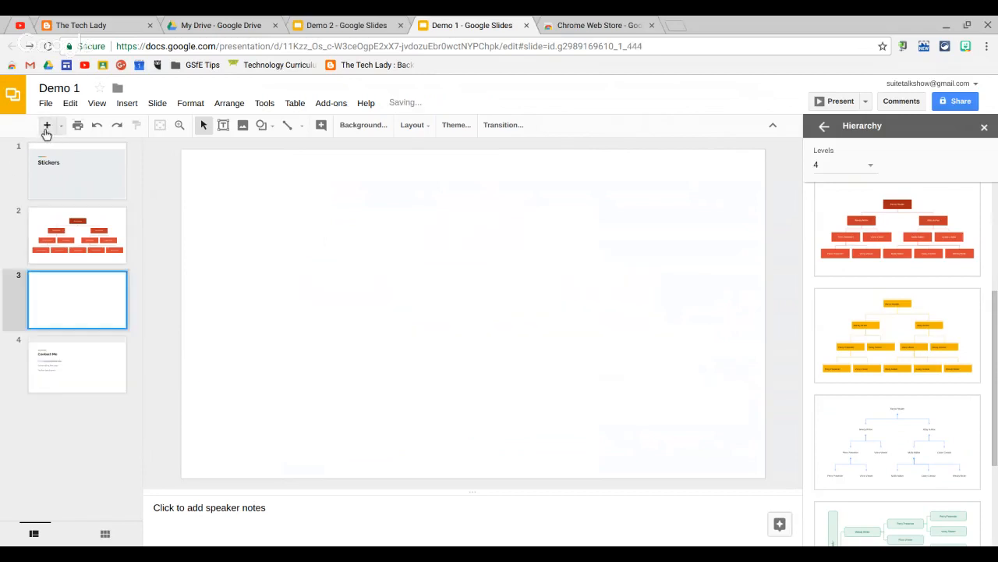
left_click(824, 127)
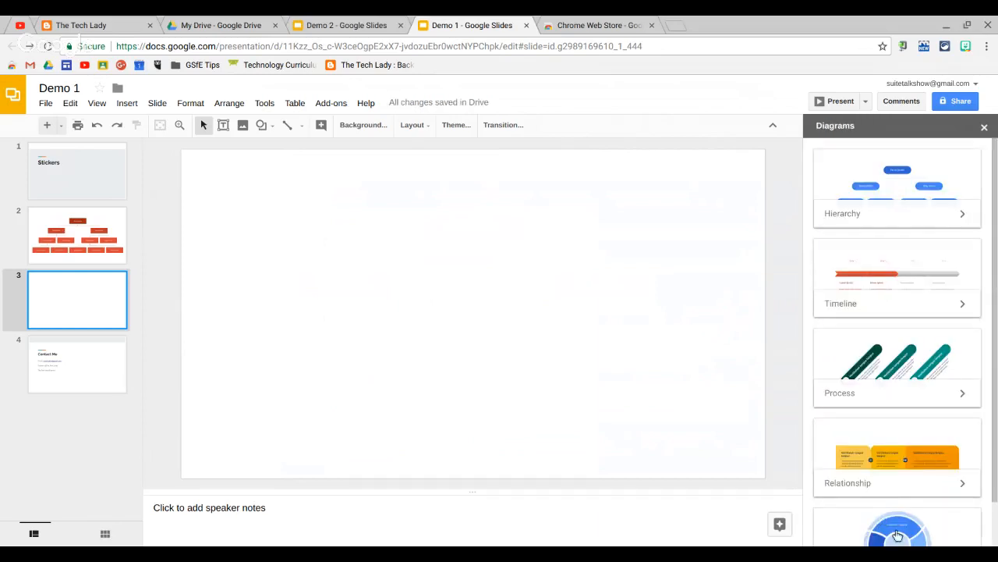
scroll(882, 447, "down", 2)
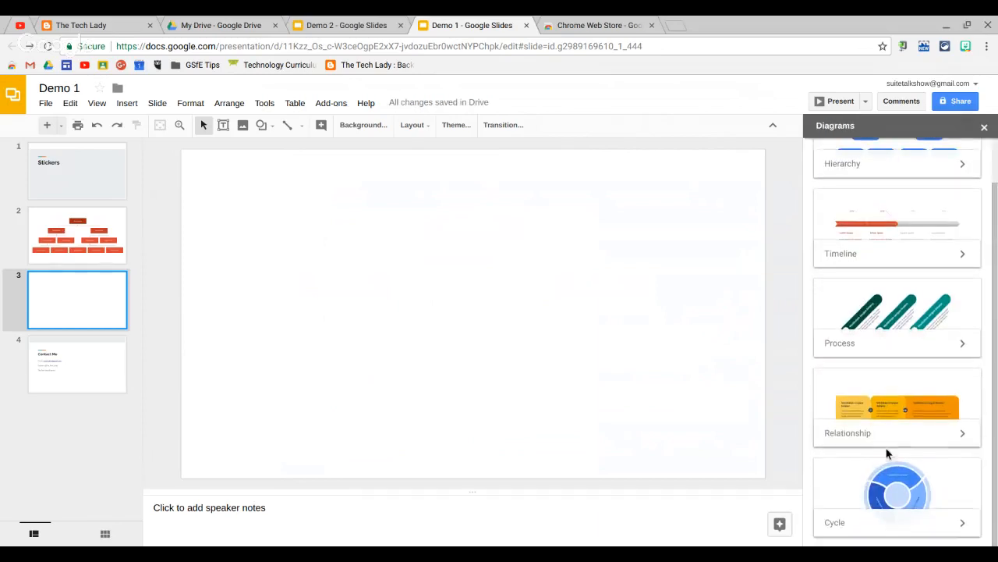
left_click(905, 499)
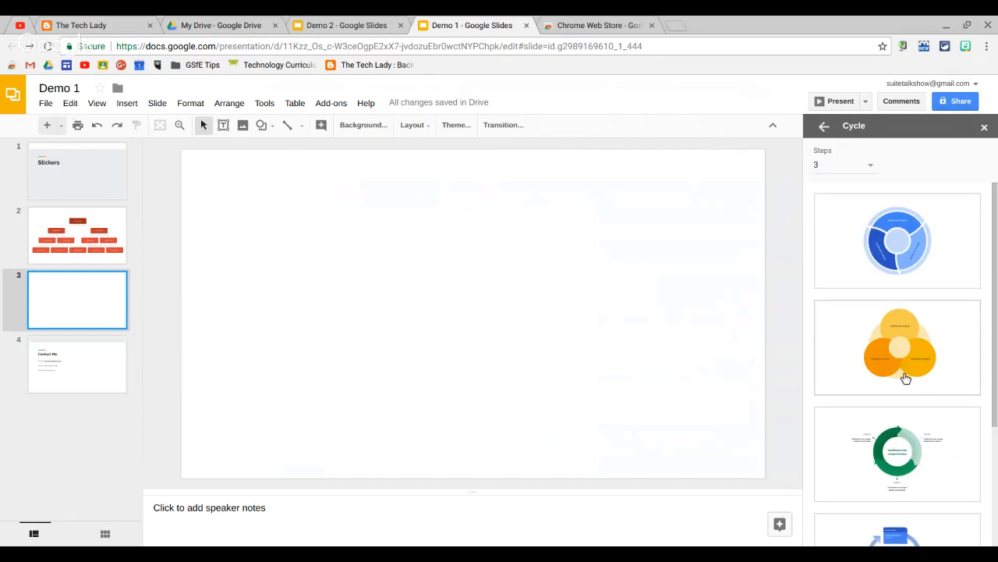
left_click(907, 346)
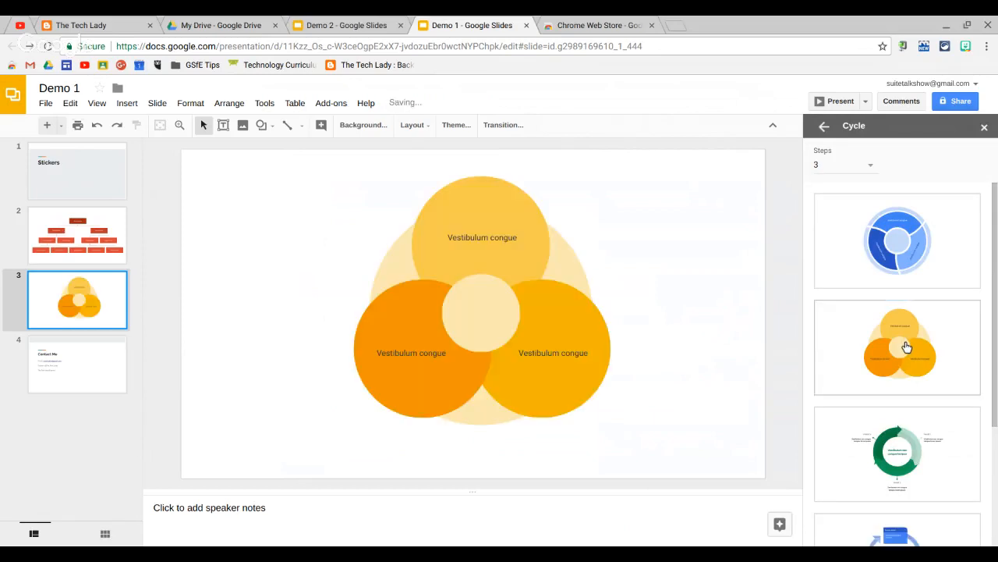
Replace the placeholder text in the cycle diagram's upper circle with "Information 1".
double_click(483, 238)
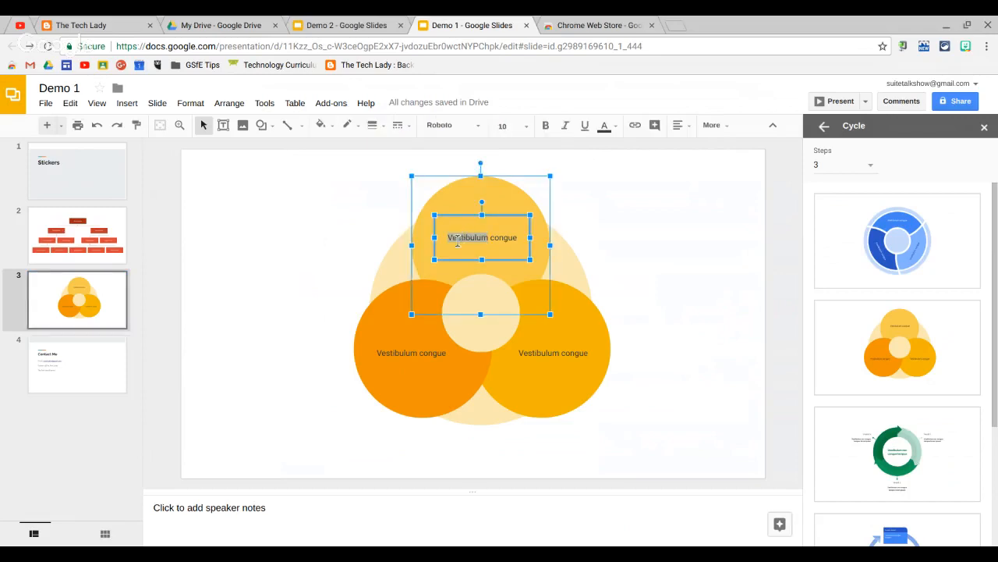
double_click(481, 238)
double_click(477, 235)
triple_click(486, 233)
type("In")
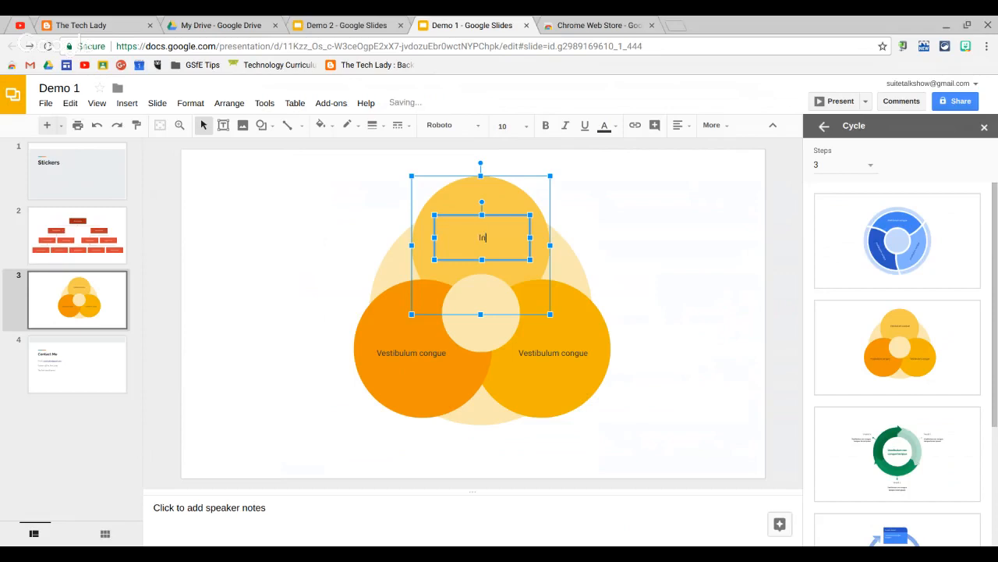
type("formation 1")
Replace the placeholder text in the lower right circle with "Information 2" and in the lower left circle with "Informatio 3".
left_click(558, 357)
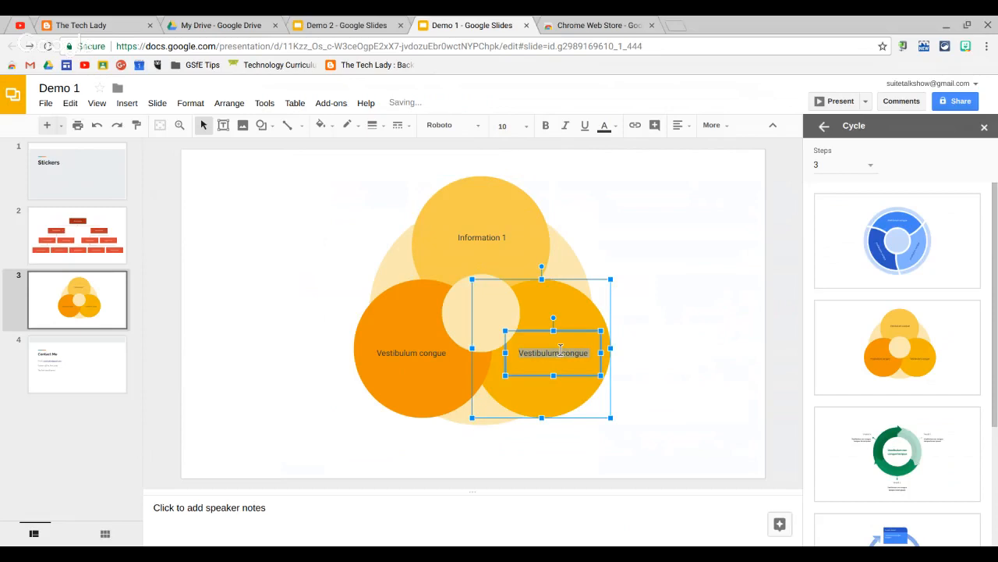
type("Information 2")
left_click(430, 351)
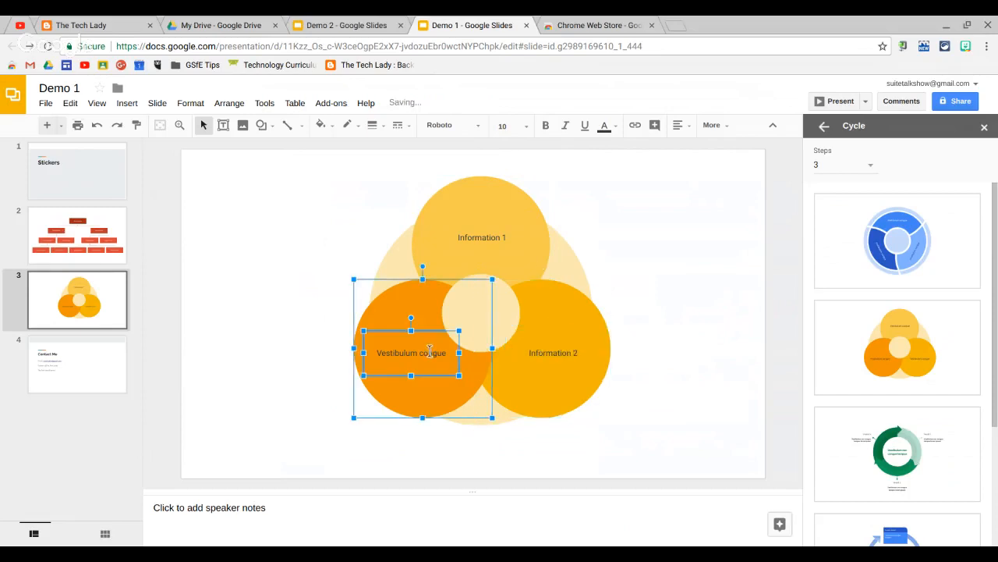
double_click(431, 353)
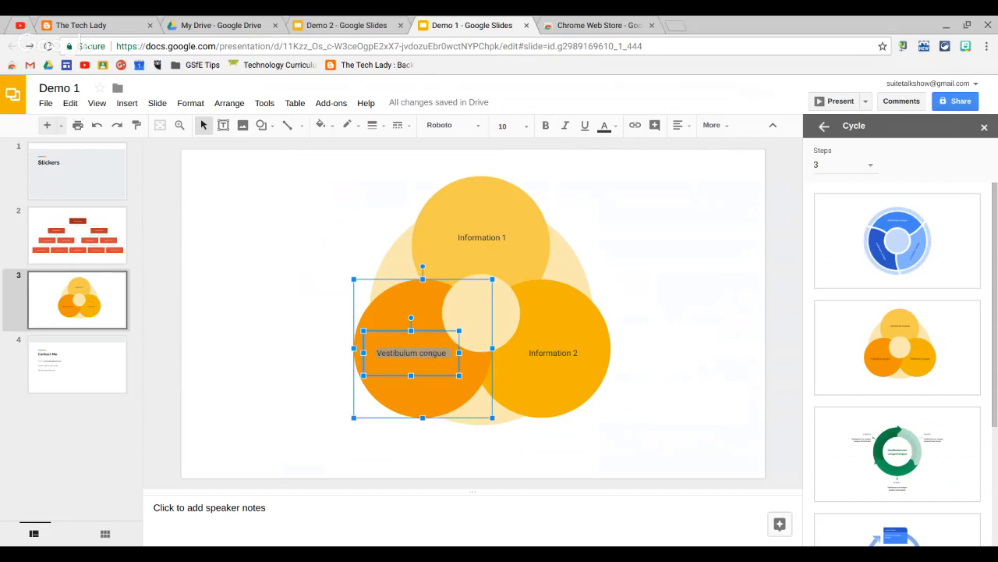
type("Informatio 3")
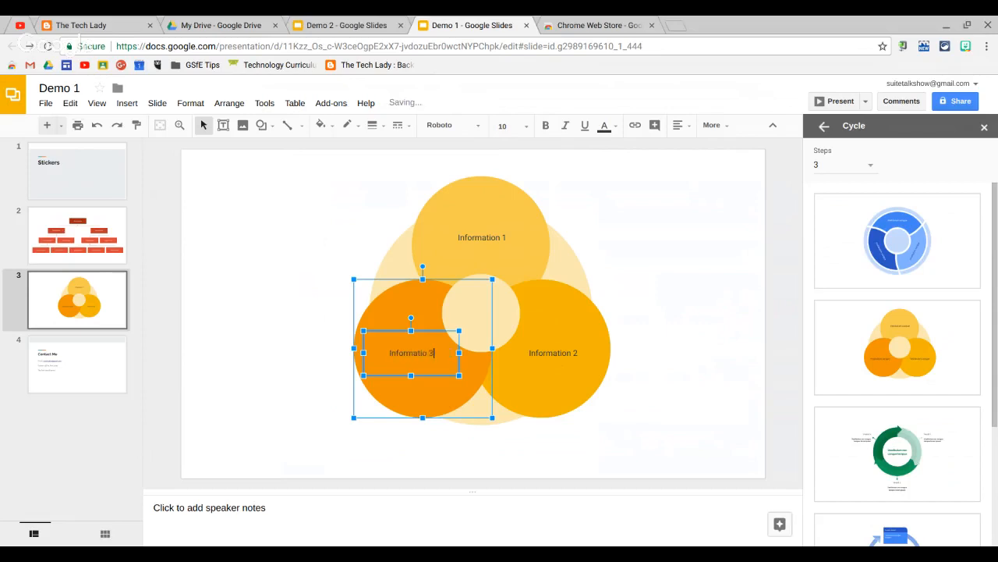
left_click(227, 288)
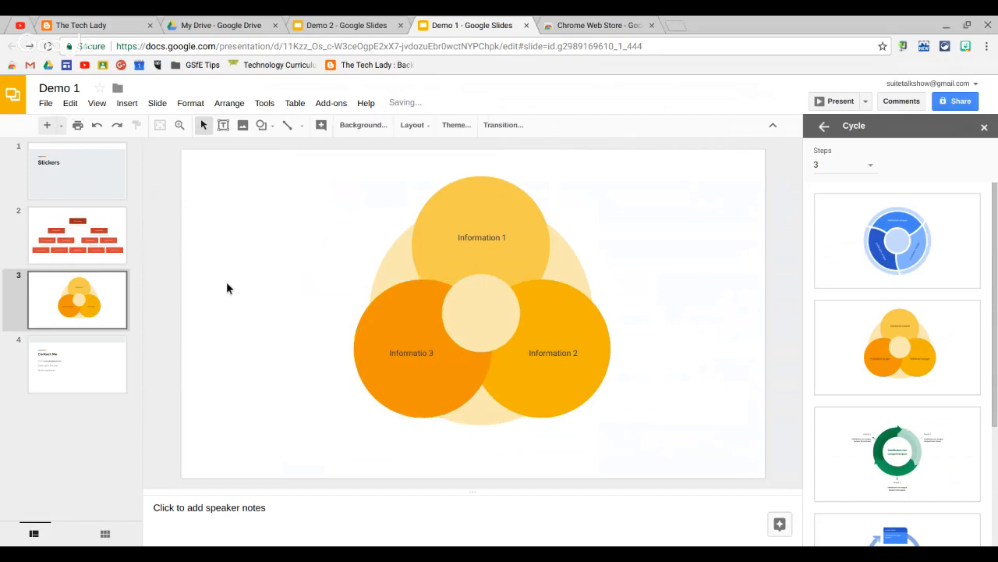